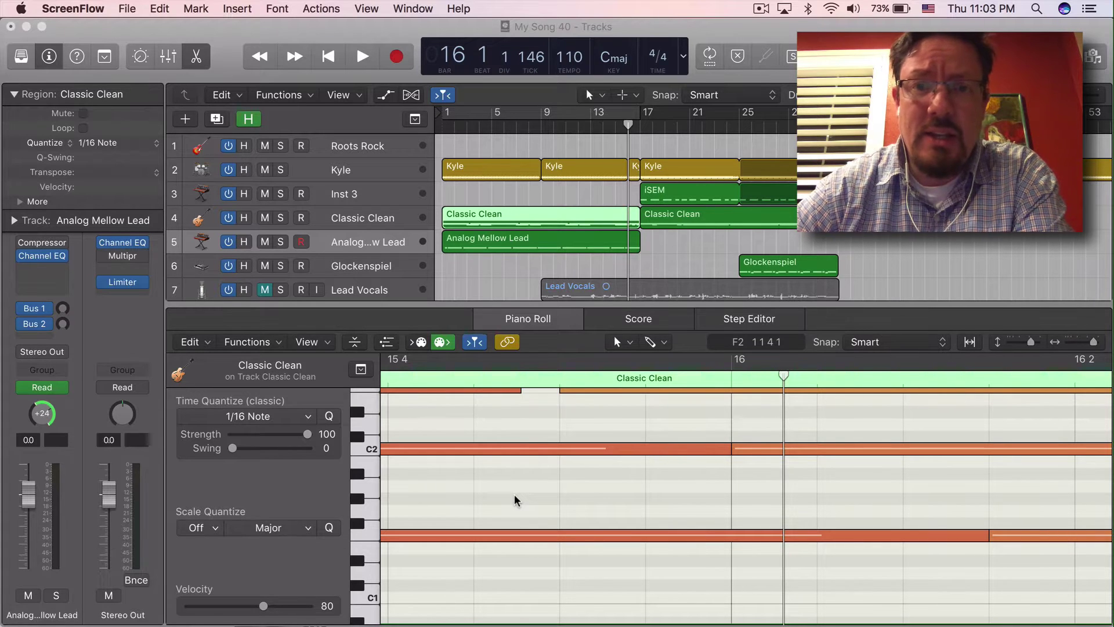
Scroll around the Classic Clean Piano Roll to inspect its sustained notes near C2
{"action": "scroll", "coordinate": [514, 493], "scroll_direction": "left", "scroll_amount": 5}
{"action": "scroll", "coordinate": [514, 493], "scroll_direction": "up", "scroll_amount": 2}
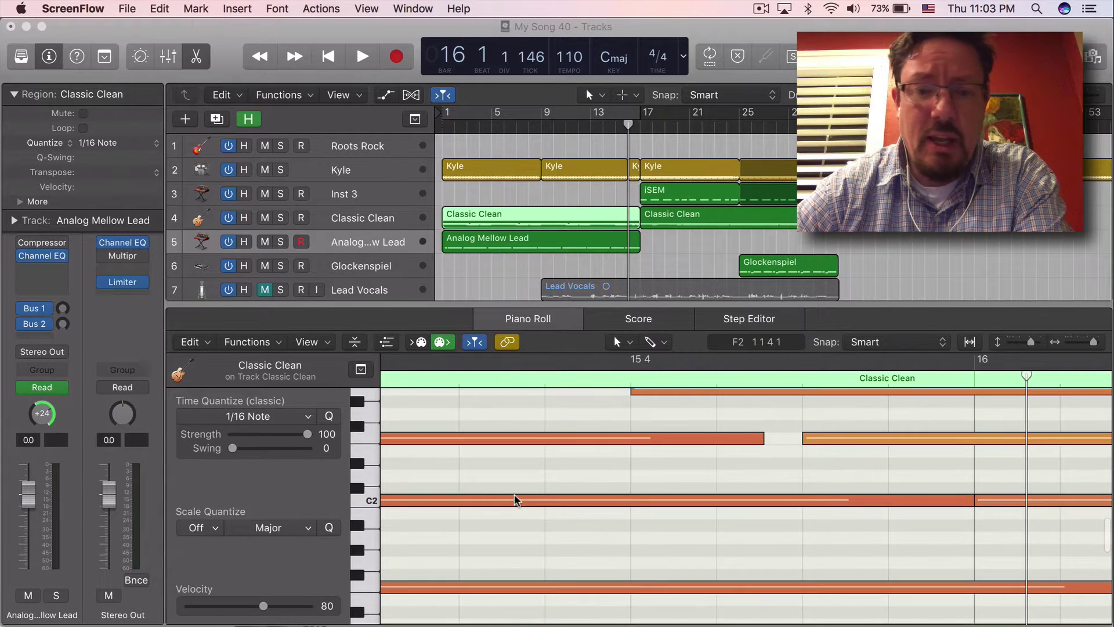
{"action": "scroll", "coordinate": [514, 497], "scroll_direction": "left", "scroll_amount": 3}
{"action": "scroll", "coordinate": [515, 497], "scroll_direction": "down", "scroll_amount": 2}
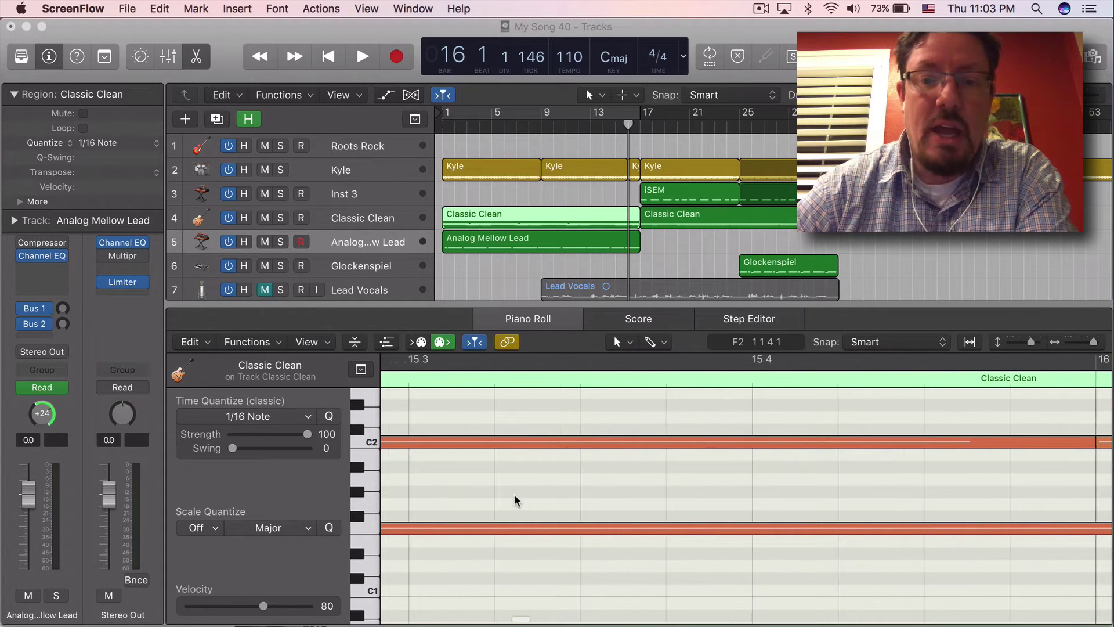
{"action": "scroll", "coordinate": [514, 494], "scroll_direction": "right", "scroll_amount": 3}
{"action": "scroll", "coordinate": [514, 494], "scroll_direction": "down", "scroll_amount": 1}
{"action": "scroll", "coordinate": [515, 493], "scroll_direction": "down", "scroll_amount": 1}
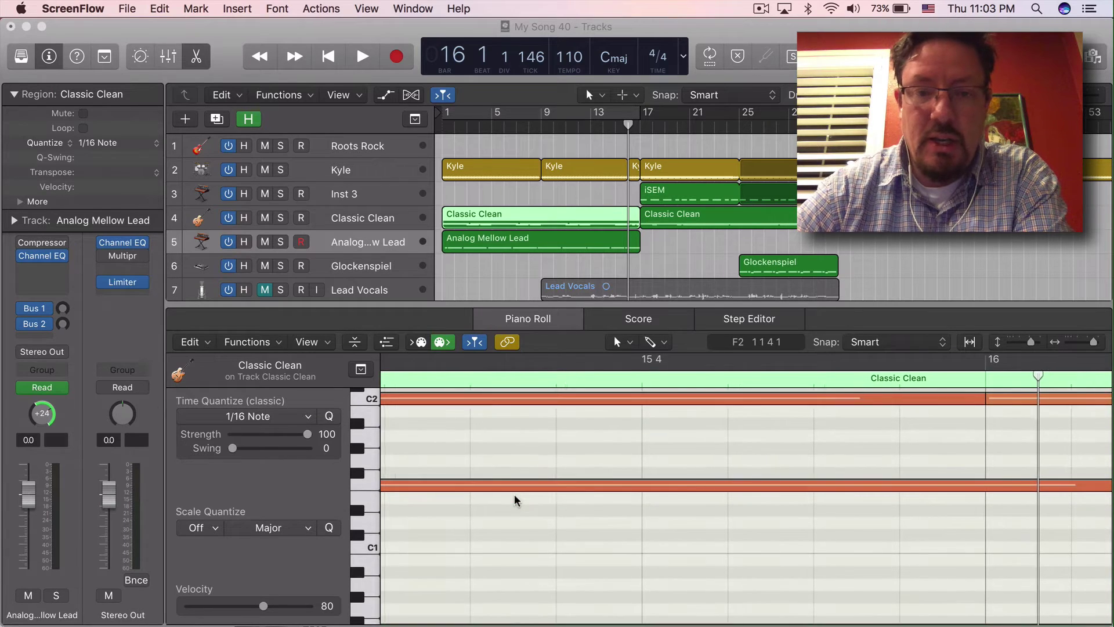
{"action": "scroll", "coordinate": [514, 494], "scroll_direction": "left", "scroll_amount": 8}
{"action": "scroll", "coordinate": [514, 493], "scroll_direction": "up", "scroll_amount": 3}
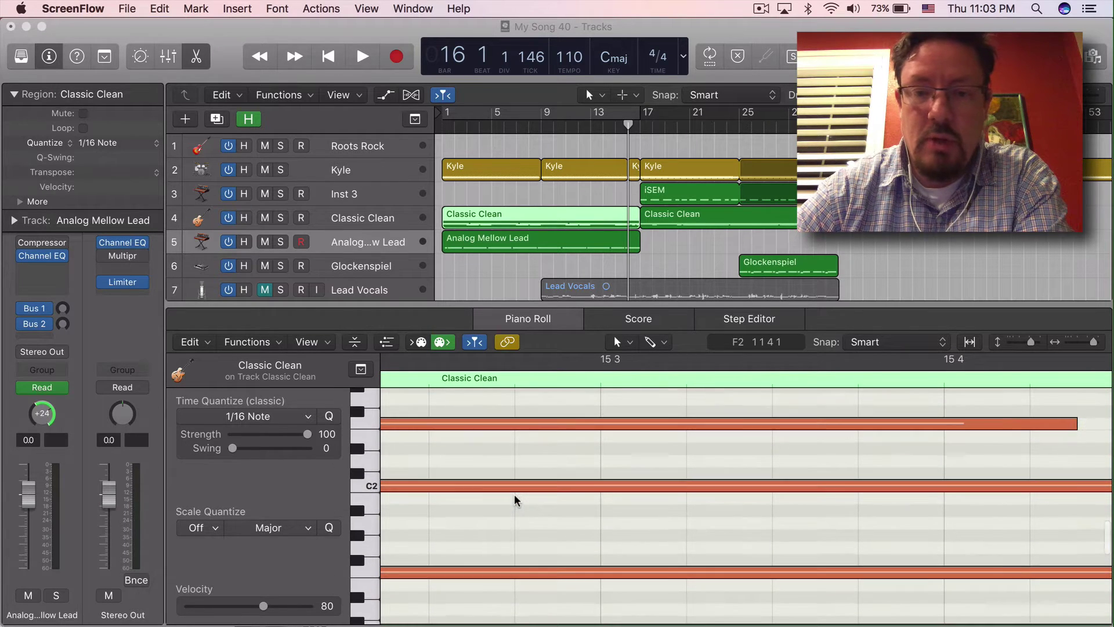
Toggle Collapse Mode in the Classic Clean Piano Roll
{"action": "left_click", "coordinate": [355, 347]}
{"action": "left_click", "coordinate": [355, 347]}
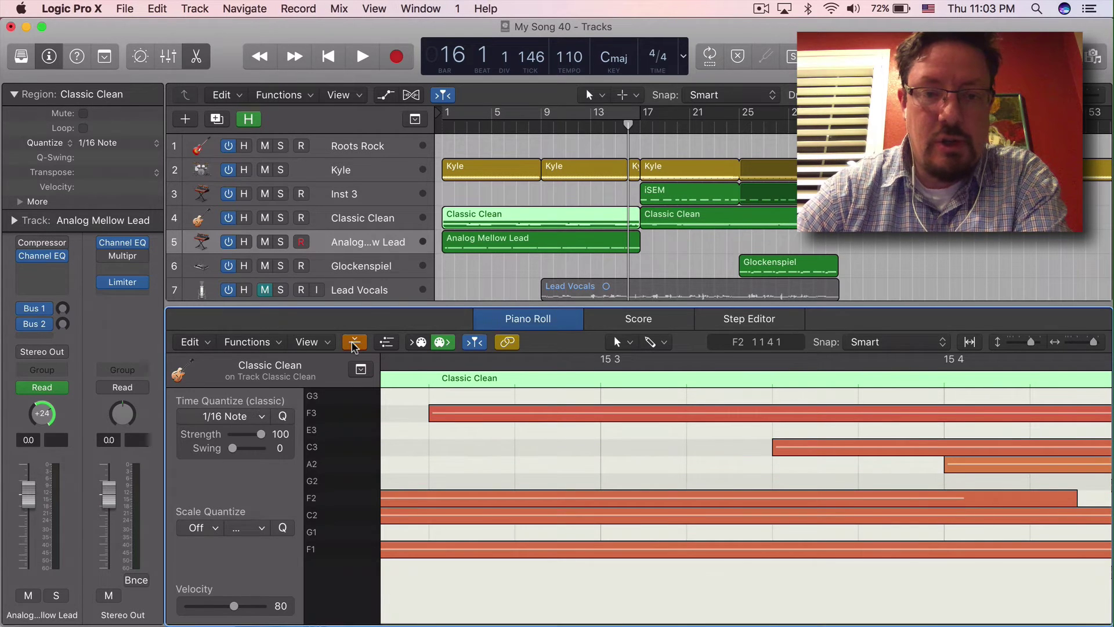
{"action": "scroll", "coordinate": [583, 485], "scroll_direction": "right", "scroll_amount": 10}
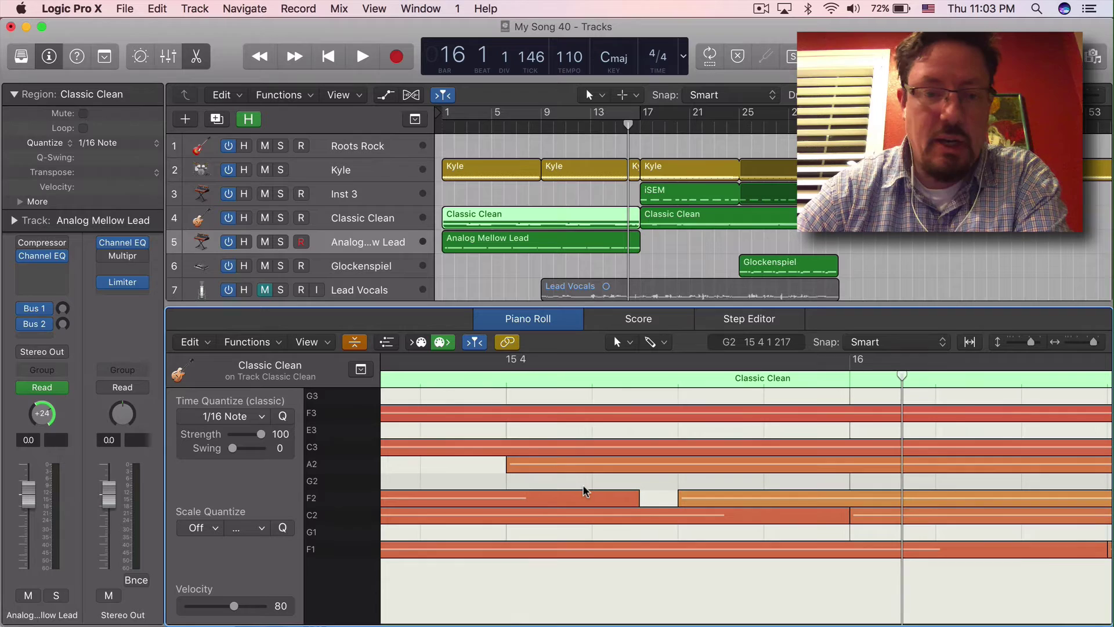
Preview the Analog Mellow Lead region, then return to Classic Clean and scroll through its notes
{"action": "mouse_move", "coordinate": [560, 466]}
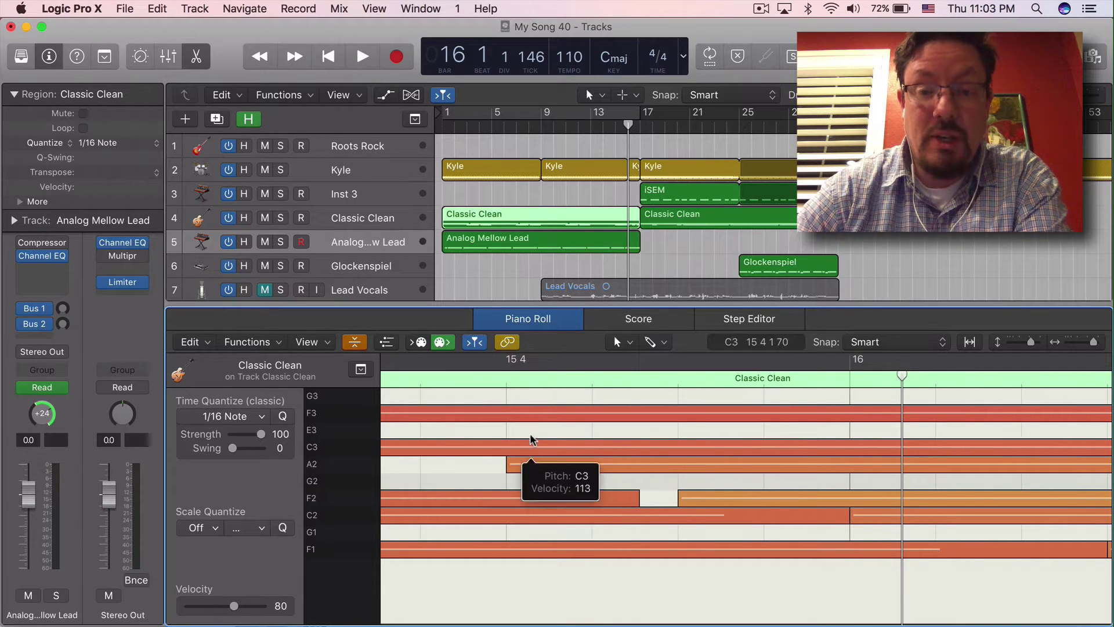
{"action": "mouse_move", "coordinate": [527, 450]}
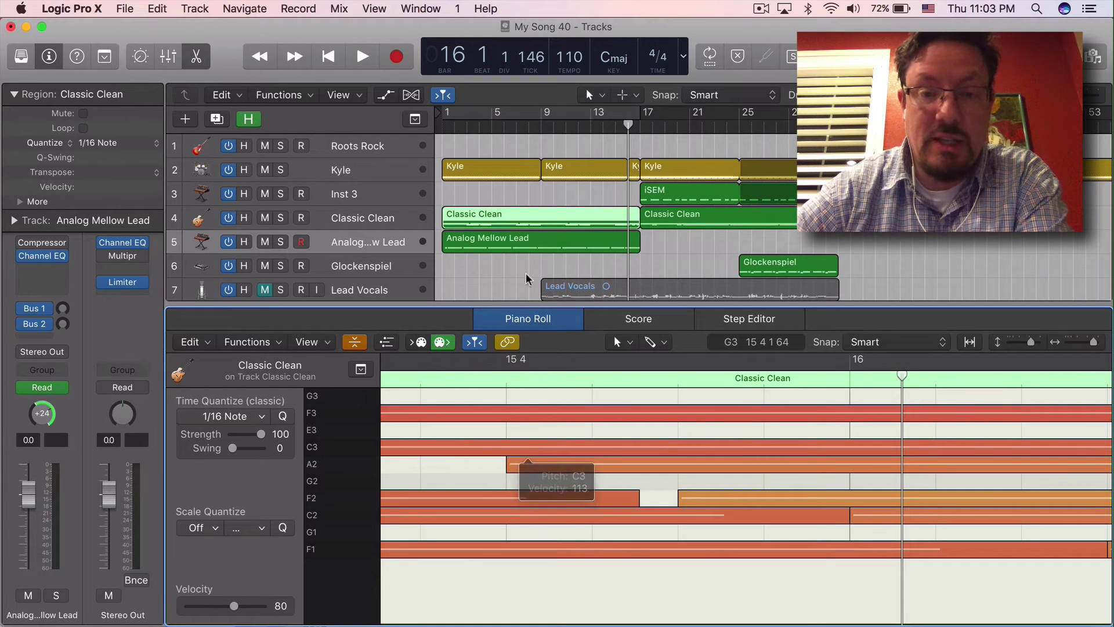
{"action": "left_click", "coordinate": [525, 234]}
{"action": "left_click", "coordinate": [531, 221]}
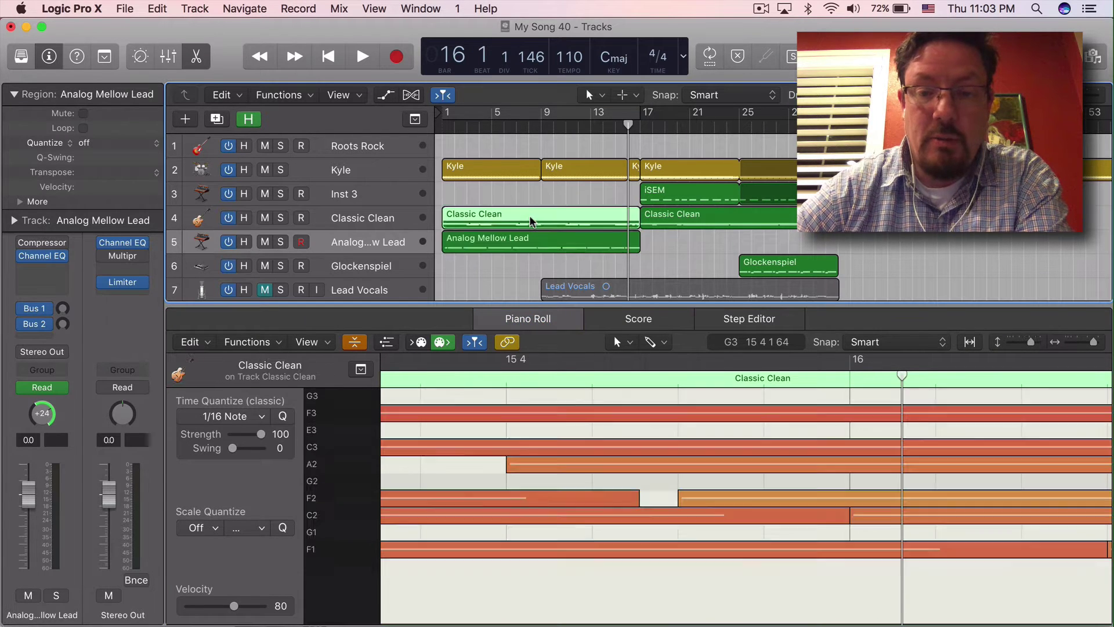
{"action": "scroll", "coordinate": [575, 460], "scroll_direction": "right", "scroll_amount": 3}
{"action": "scroll", "coordinate": [574, 461], "scroll_direction": "right", "scroll_amount": 8}
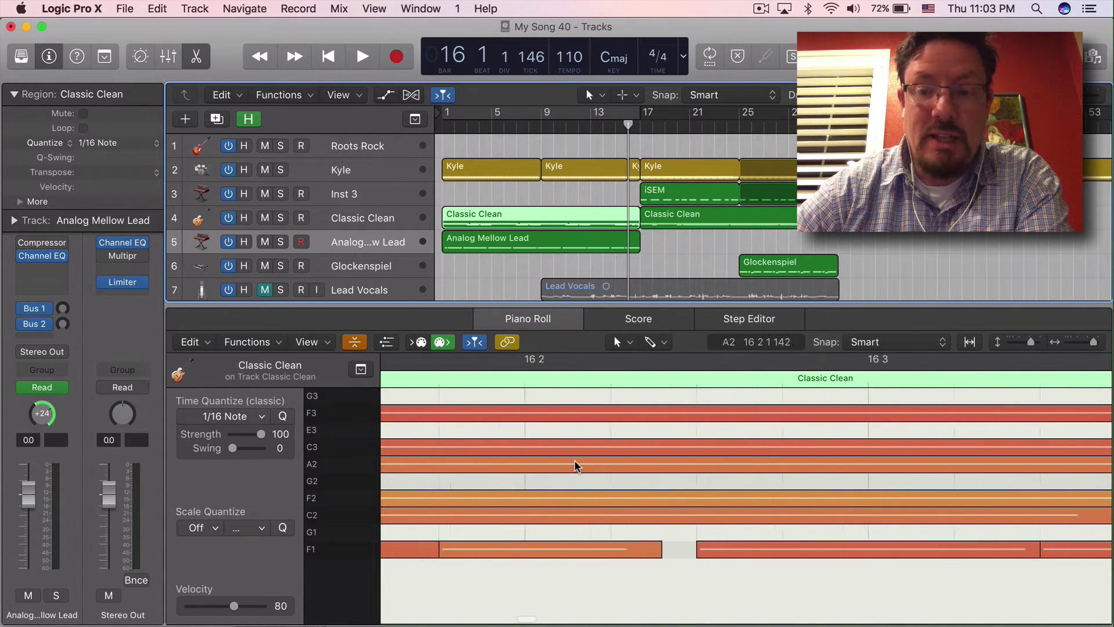
{"action": "scroll", "coordinate": [575, 461], "scroll_direction": "left", "scroll_amount": 10}
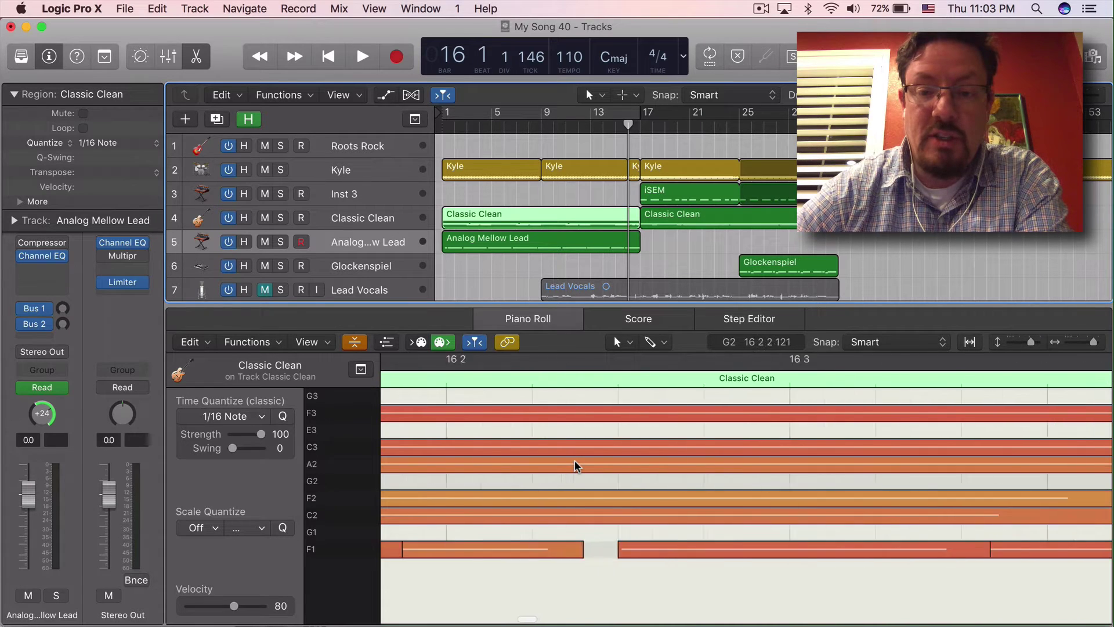
{"action": "scroll", "coordinate": [575, 462], "scroll_direction": "left", "scroll_amount": 8}
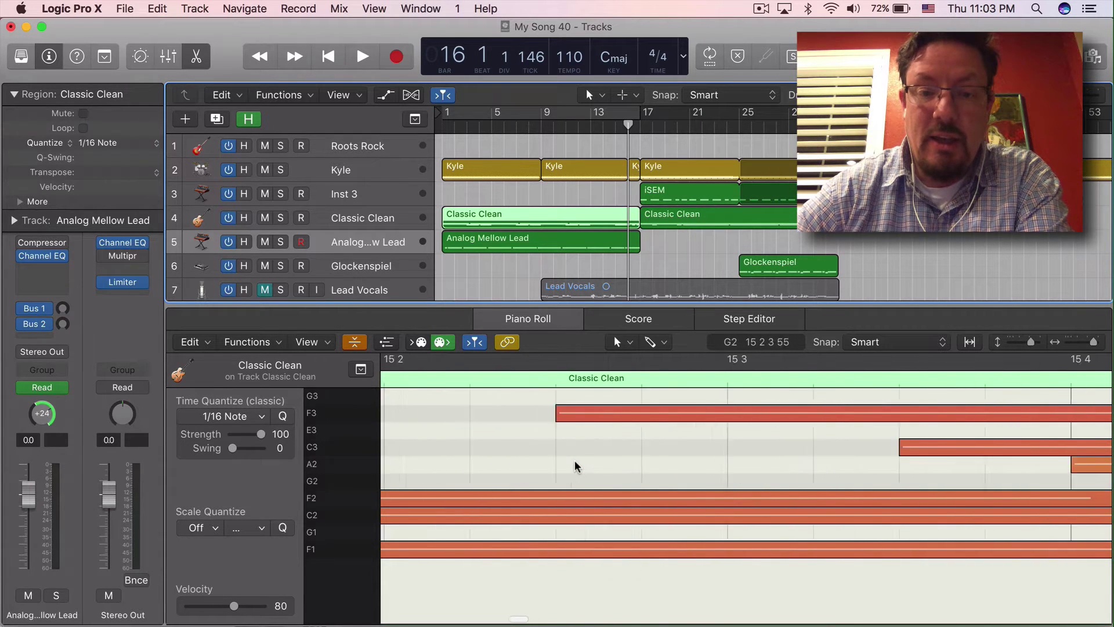
{"action": "scroll", "coordinate": [575, 460], "scroll_direction": "left", "scroll_amount": 6}
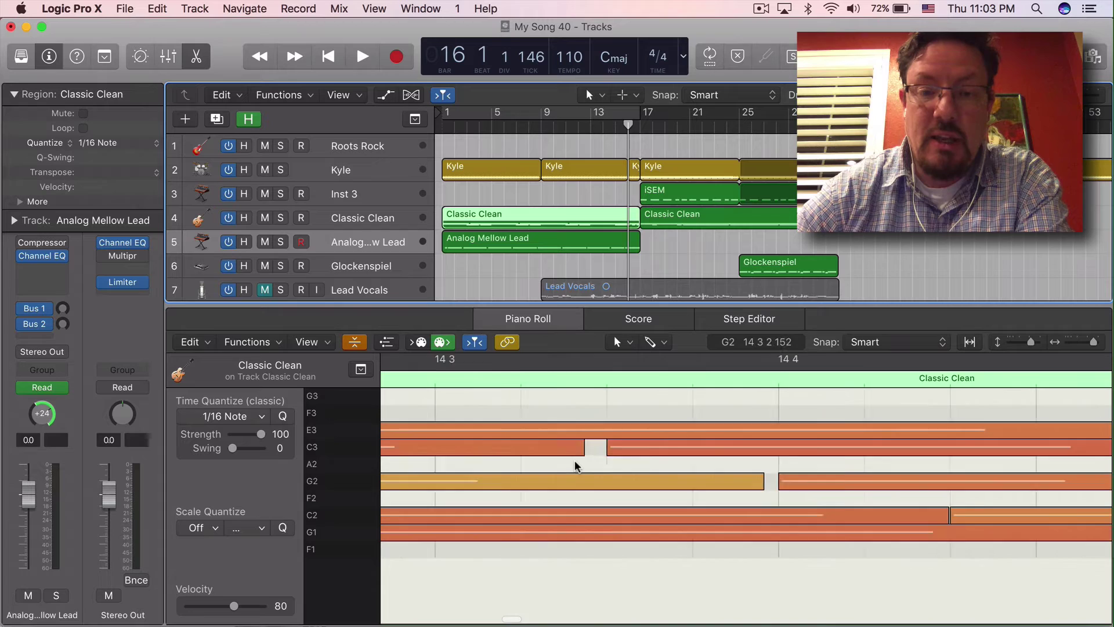
{"action": "scroll", "coordinate": [549, 460], "scroll_direction": "left", "scroll_amount": 4}
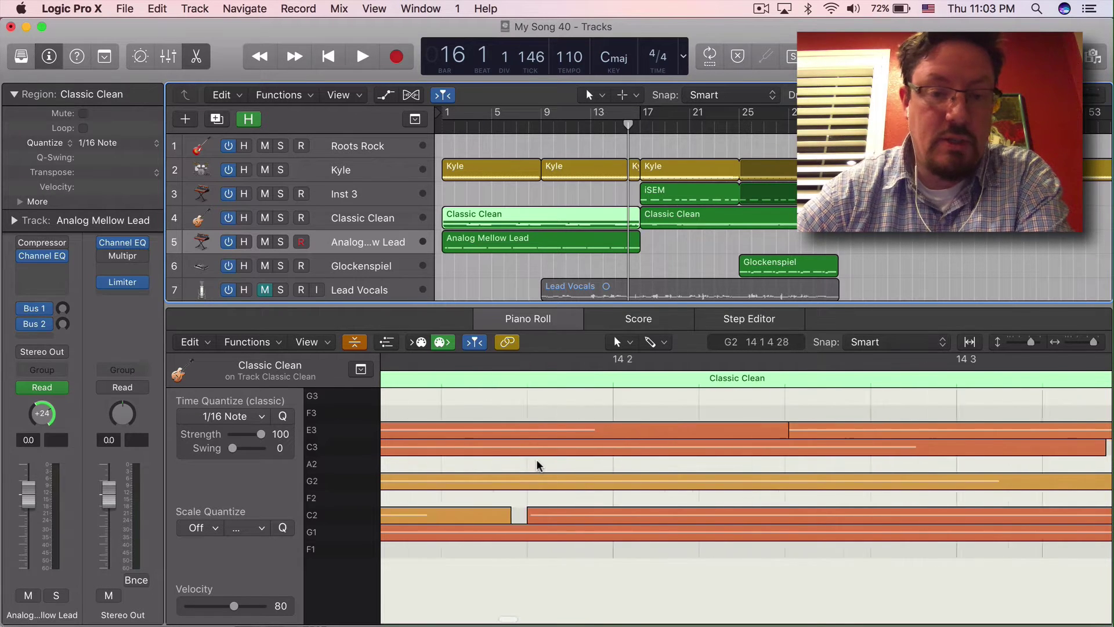
{"action": "scroll", "coordinate": [486, 472], "scroll_direction": "left", "scroll_amount": 2}
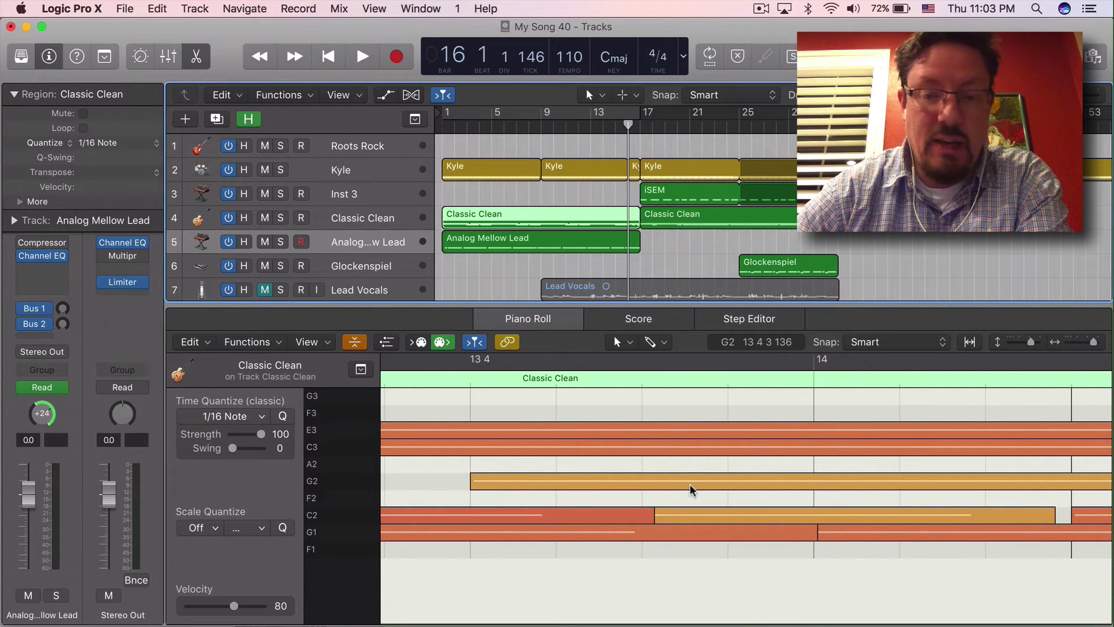
{"action": "scroll", "coordinate": [691, 484], "scroll_direction": "left", "scroll_amount": 3}
{"action": "scroll", "coordinate": [691, 484], "scroll_direction": "left", "scroll_amount": 2}
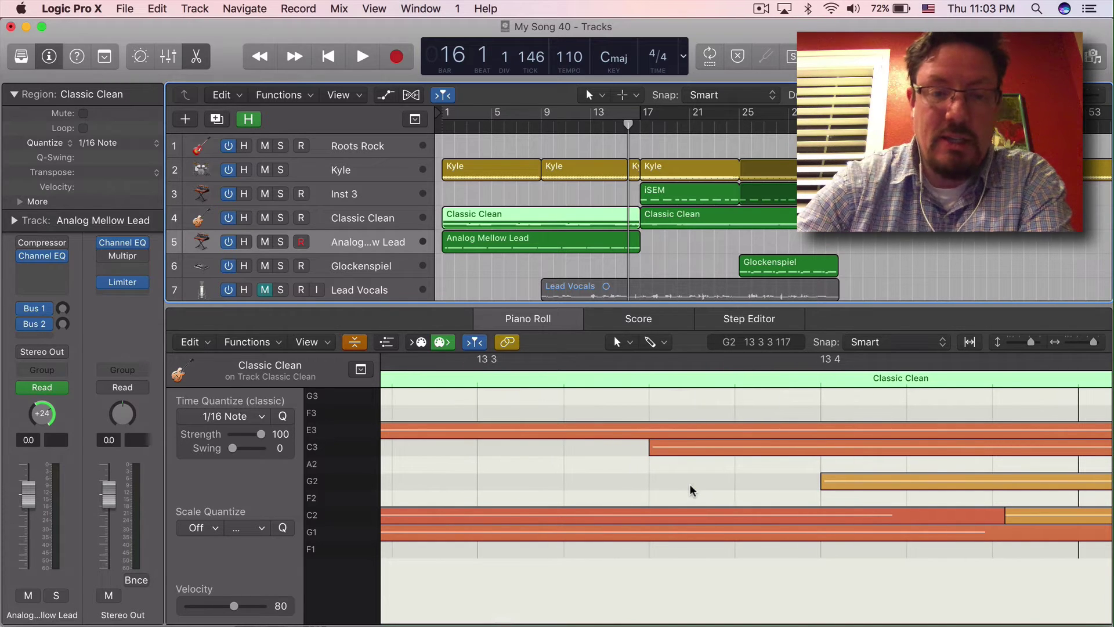
Show every pitch lane to compare, then turn Collapse Mode back on so only rows G3 to F1 remain
{"action": "left_click", "coordinate": [355, 342]}
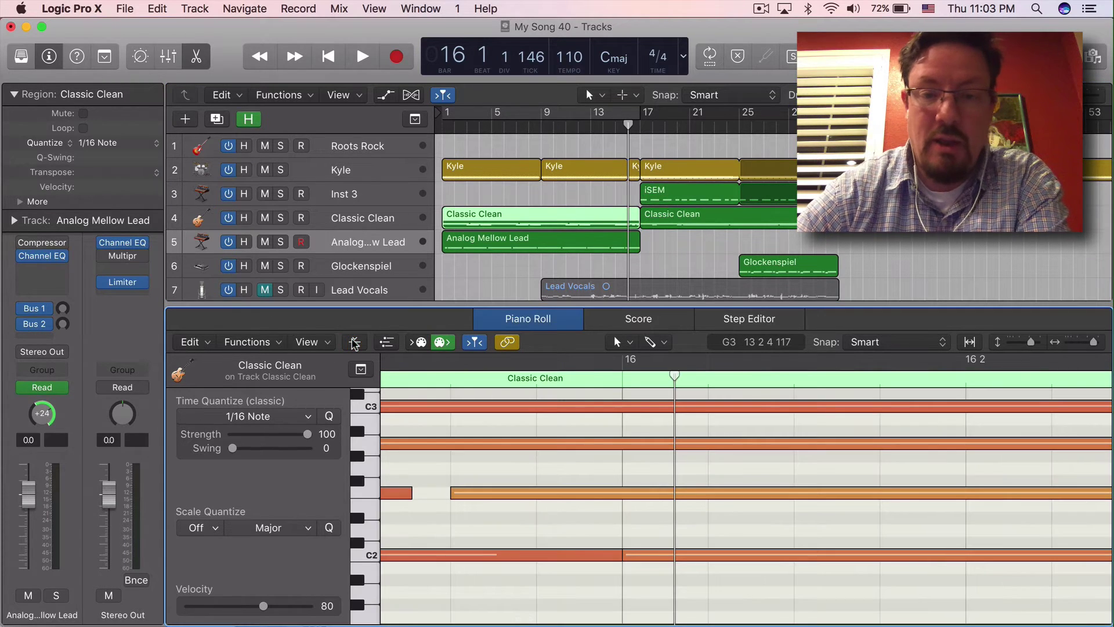
{"action": "scroll", "coordinate": [694, 504], "scroll_direction": "up", "scroll_amount": 5}
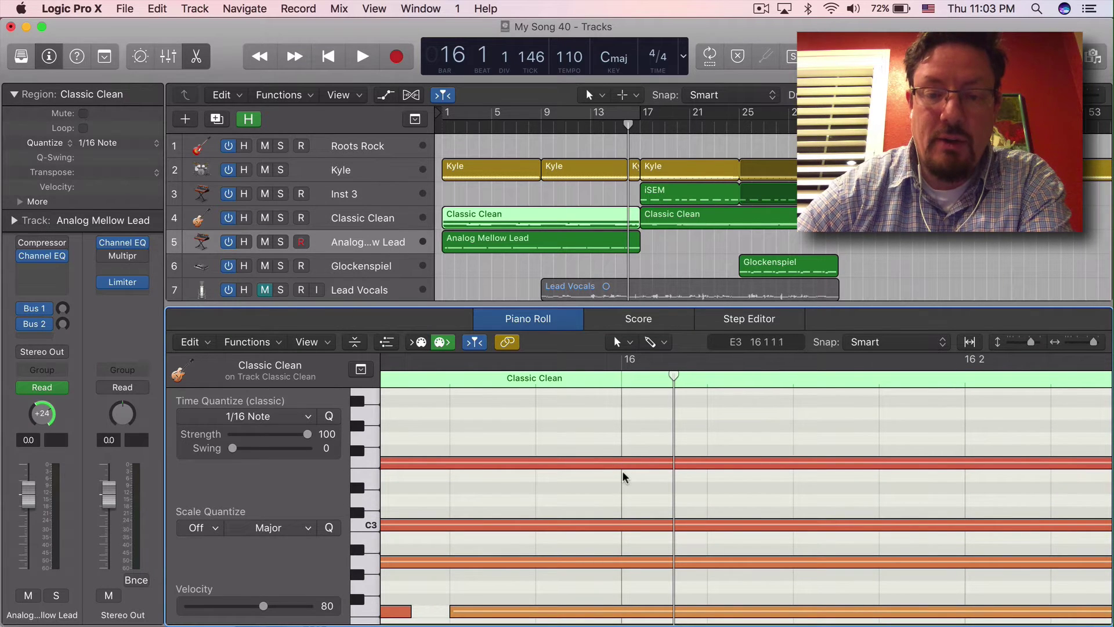
{"action": "scroll", "coordinate": [622, 476], "scroll_direction": "down", "scroll_amount": 10}
{"action": "scroll", "coordinate": [626, 482], "scroll_direction": "up", "scroll_amount": 13}
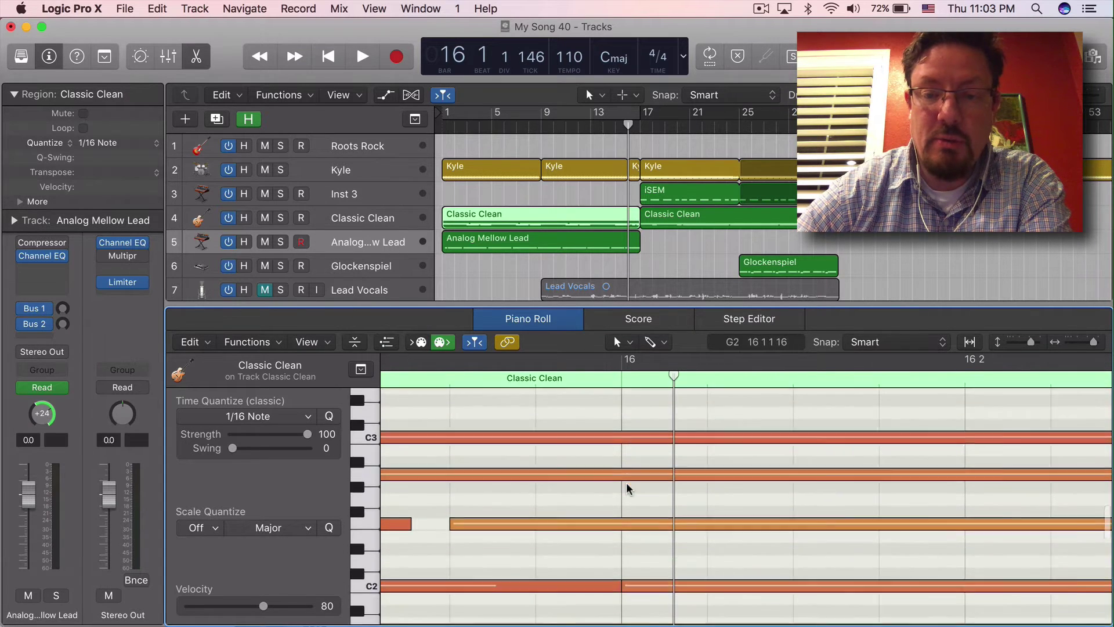
{"action": "scroll", "coordinate": [625, 482], "scroll_direction": "down", "scroll_amount": 3}
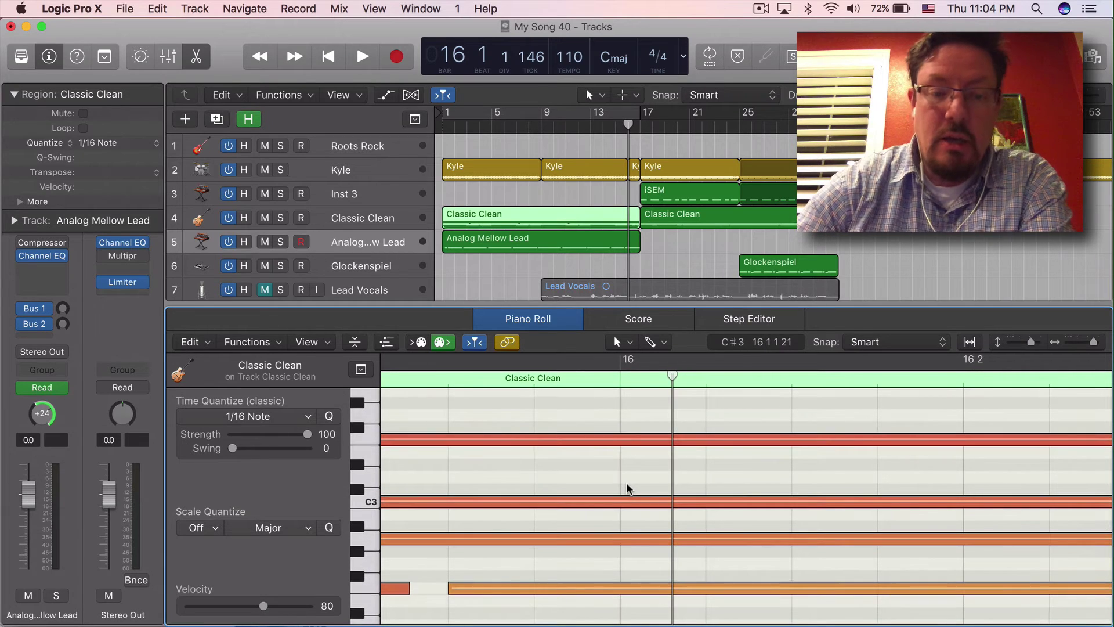
{"action": "left_click", "coordinate": [354, 343]}
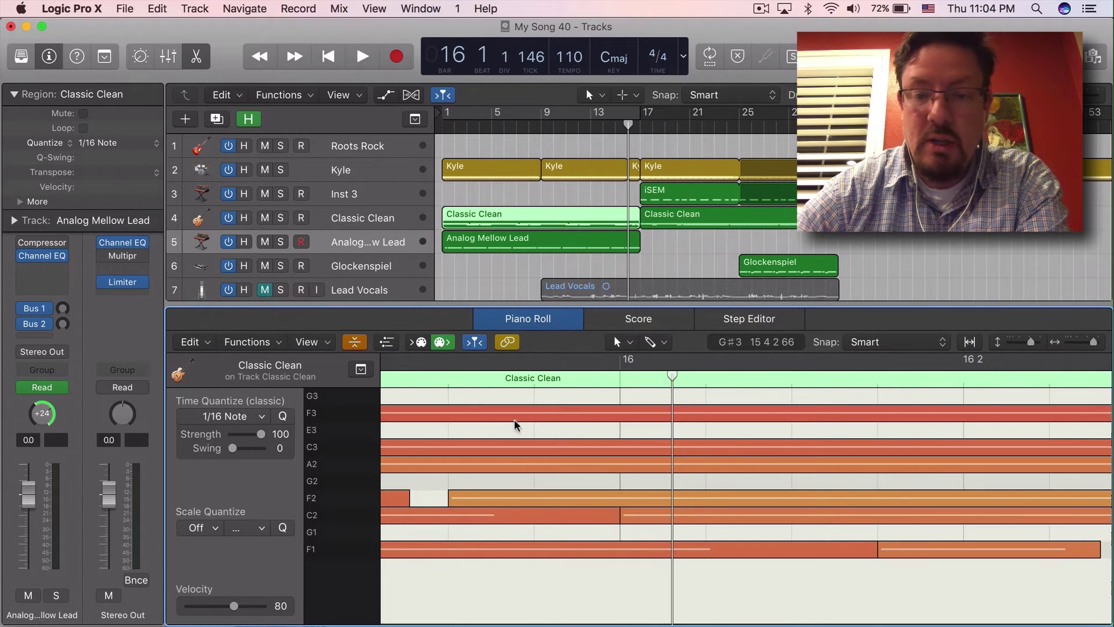
{"action": "mouse_move", "coordinate": [674, 492]}
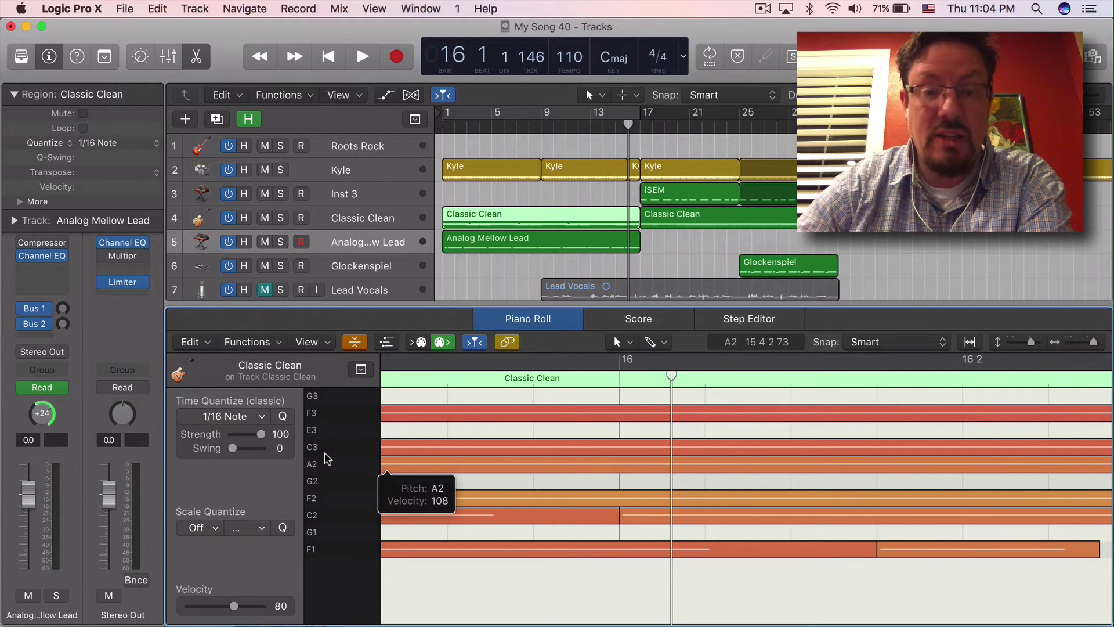
Switch between the Glockenspiel, Classic Clean and Analog Mellow Lead regions to compare their notes
{"action": "left_click", "coordinate": [766, 268]}
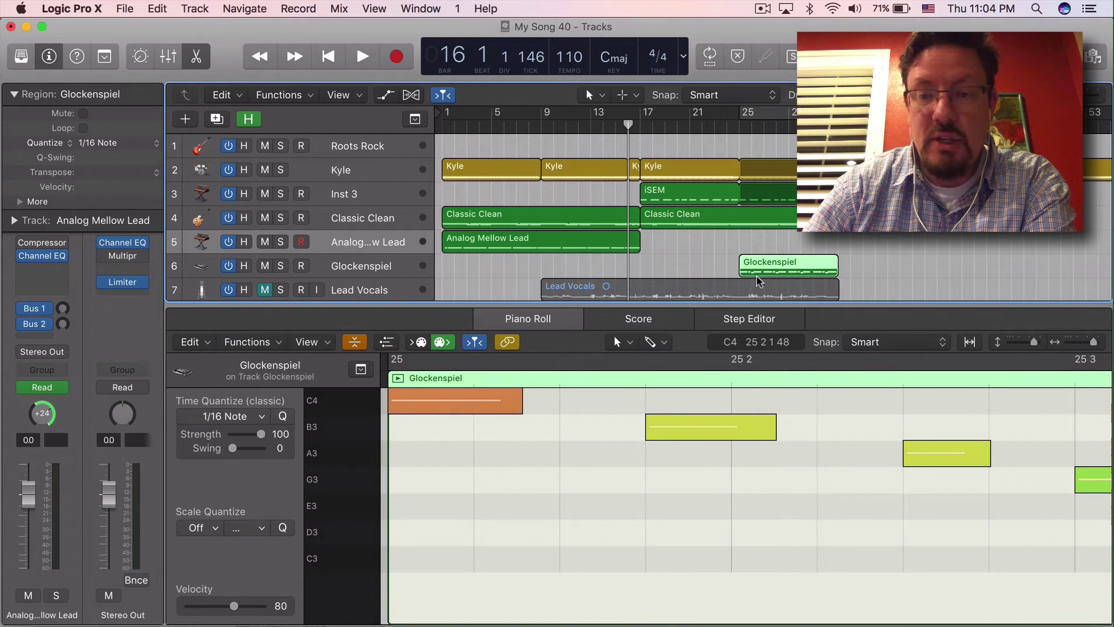
{"action": "scroll", "coordinate": [663, 530], "scroll_direction": "right", "scroll_amount": 5}
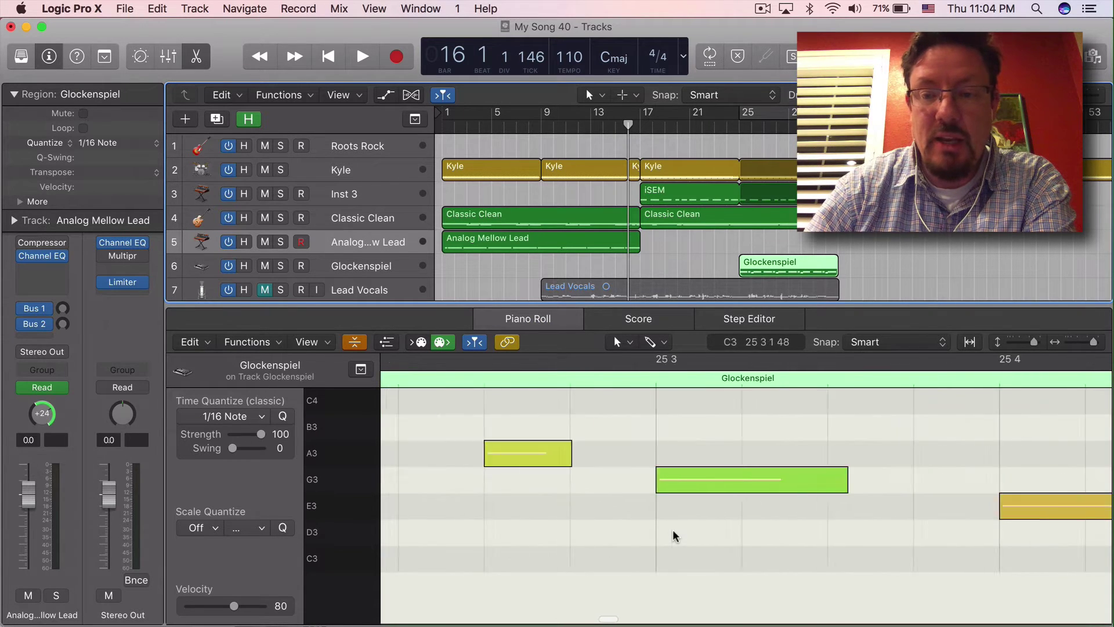
{"action": "scroll", "coordinate": [673, 529], "scroll_direction": "right", "scroll_amount": 5}
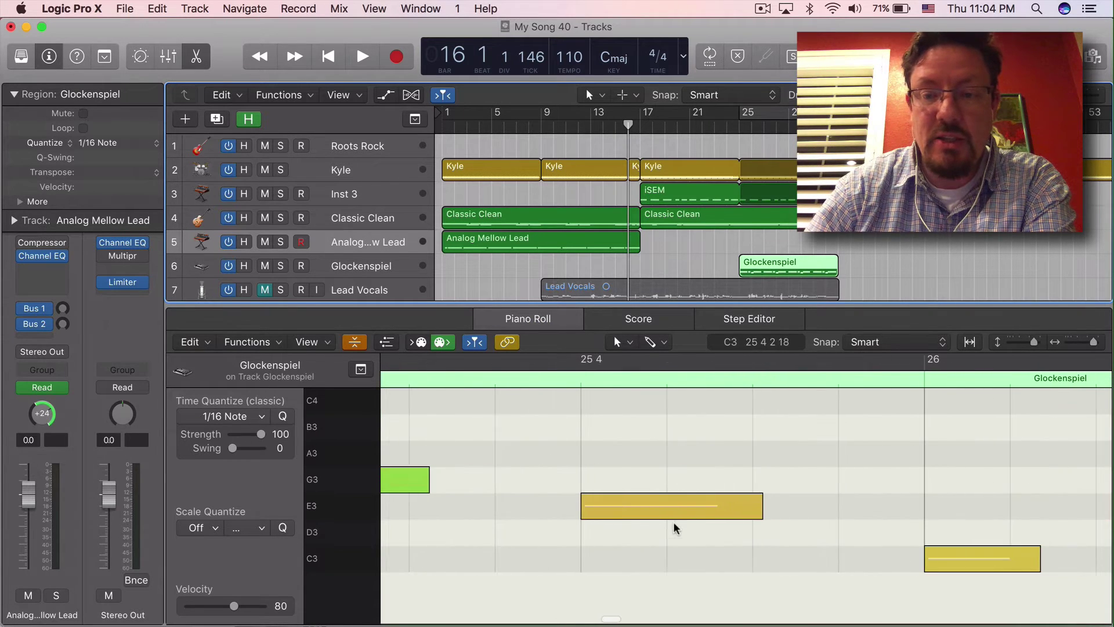
{"action": "left_click", "coordinate": [517, 213]}
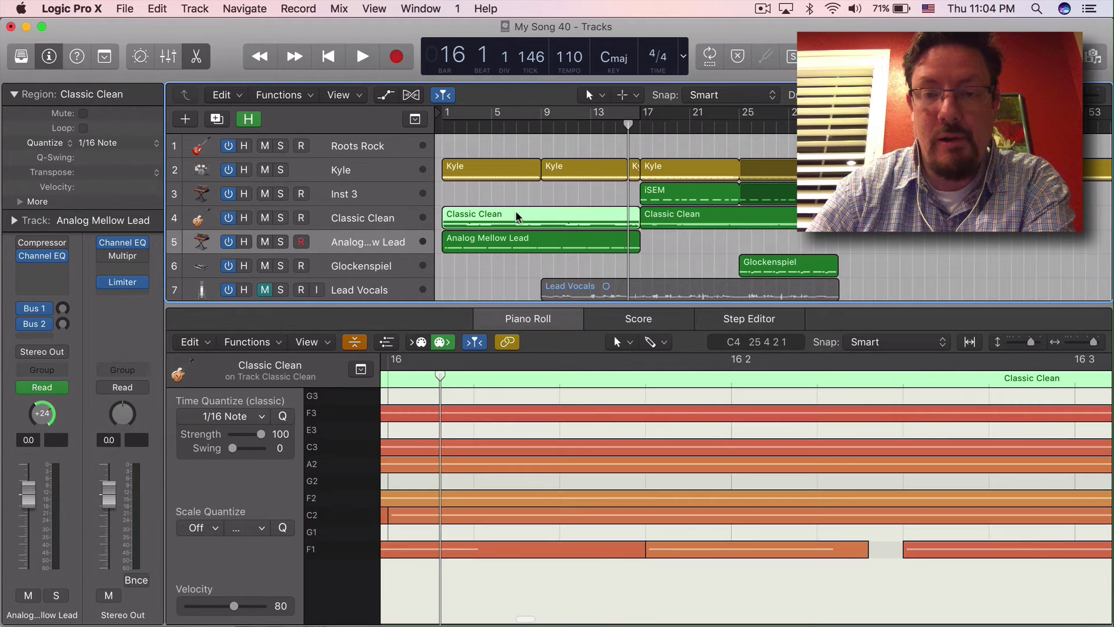
{"action": "left_click", "coordinate": [761, 270]}
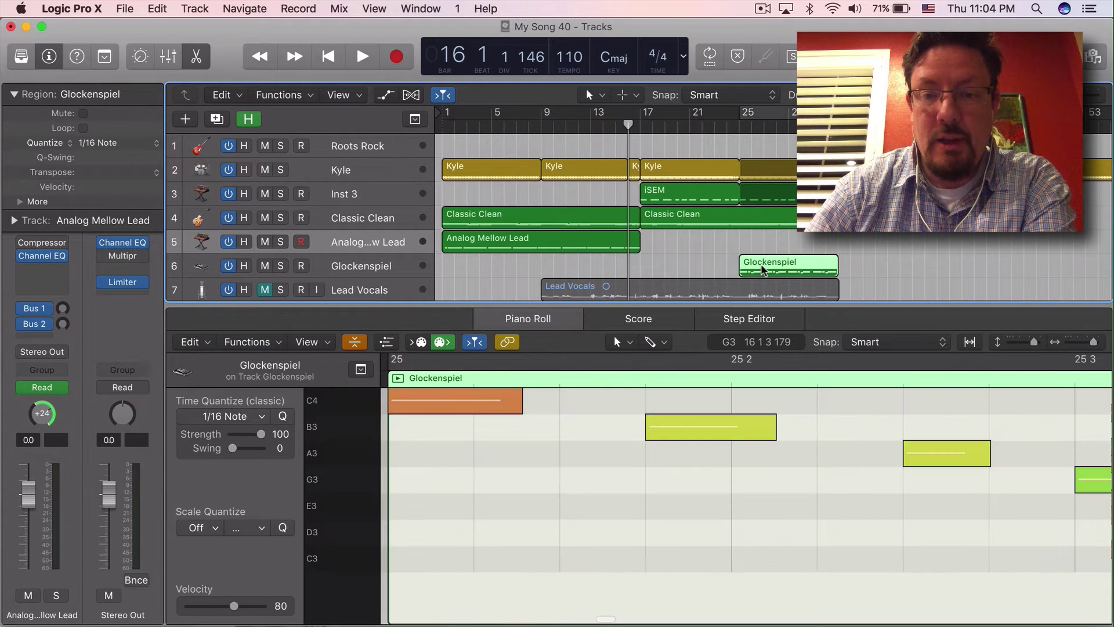
{"action": "left_click", "coordinate": [535, 226]}
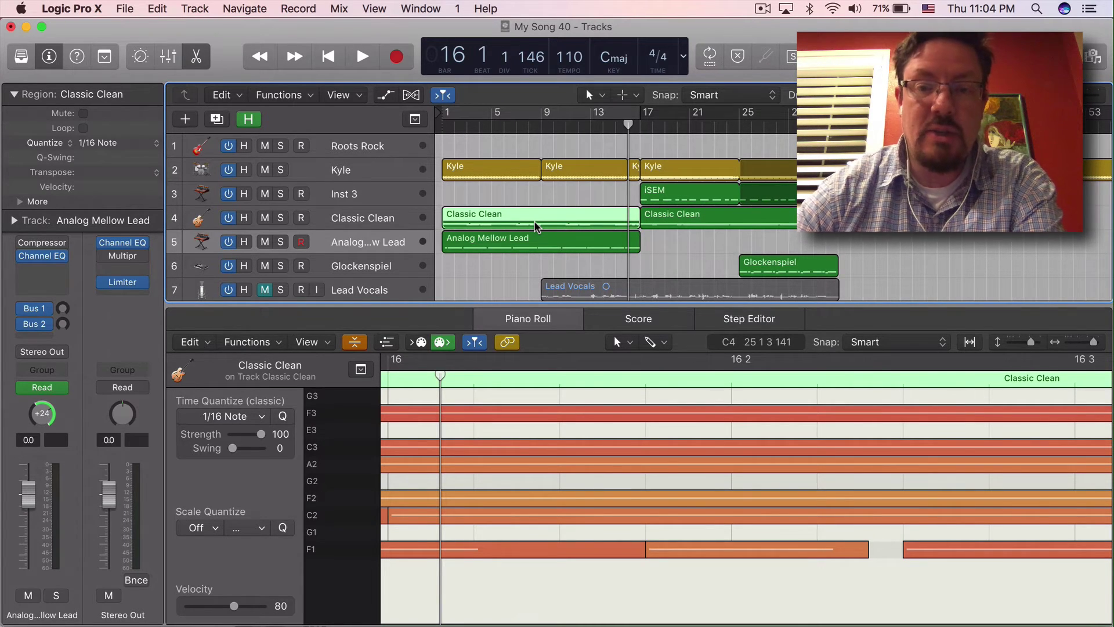
{"action": "left_click", "coordinate": [531, 235]}
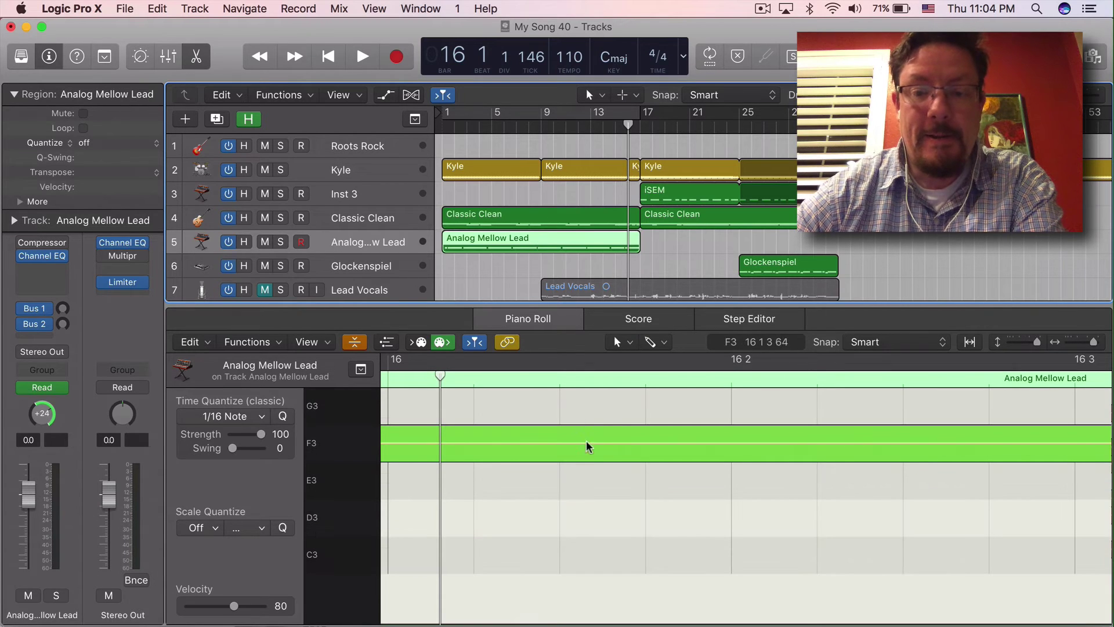
{"action": "scroll", "coordinate": [601, 472], "scroll_direction": "left", "scroll_amount": 4}
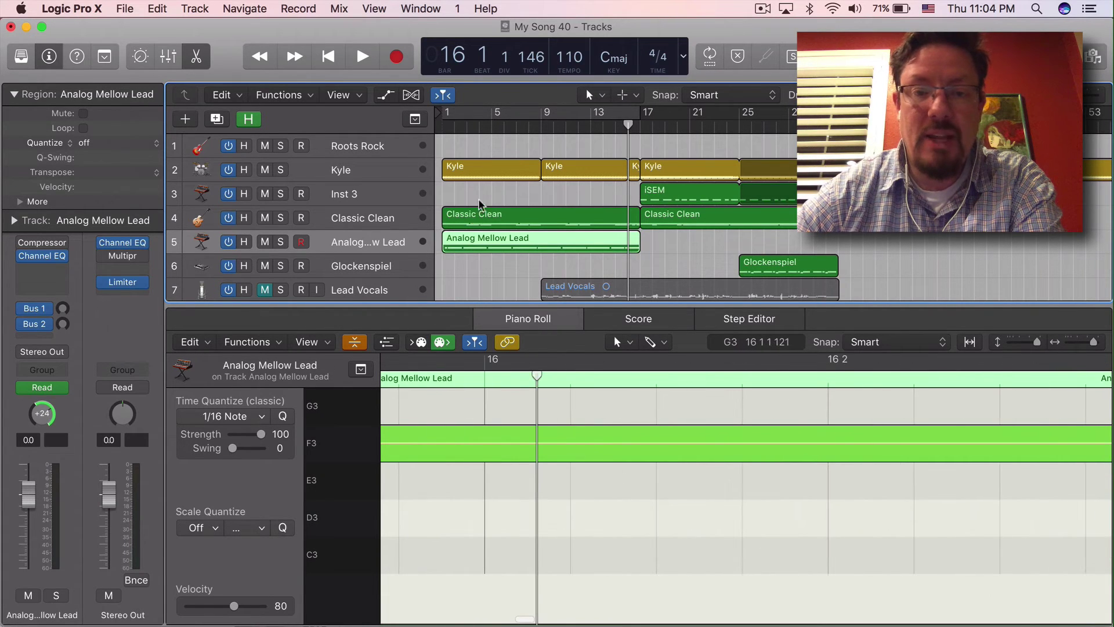
Return to Classic Clean, show all pitch lanes, and Zoom All (Z) to fit bars 1–16
{"action": "left_click", "coordinate": [485, 220]}
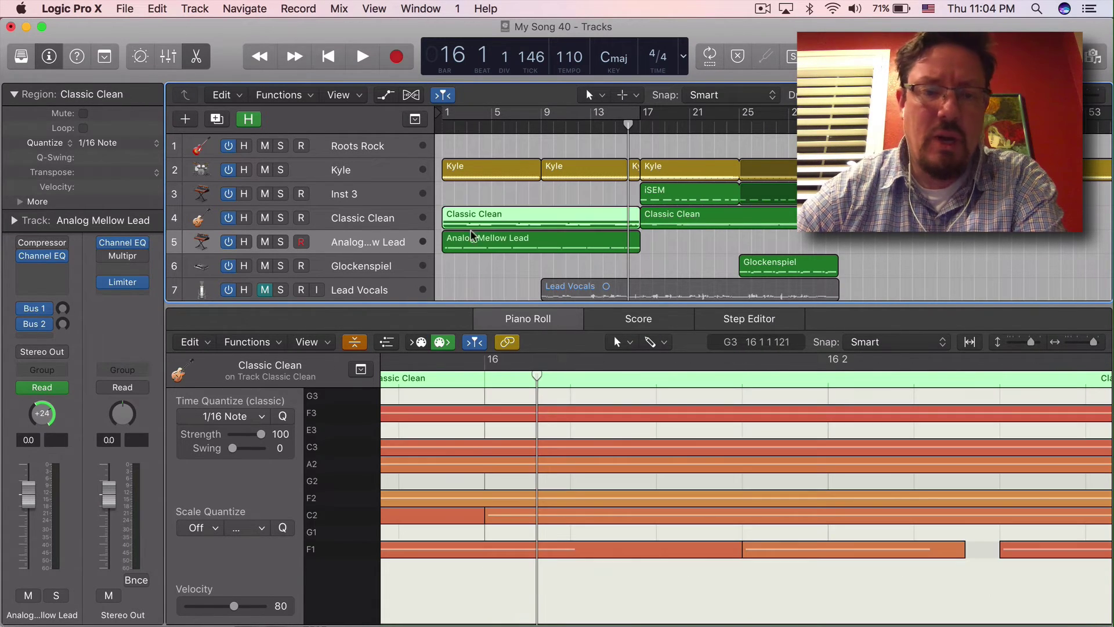
{"action": "left_click", "coordinate": [355, 342]}
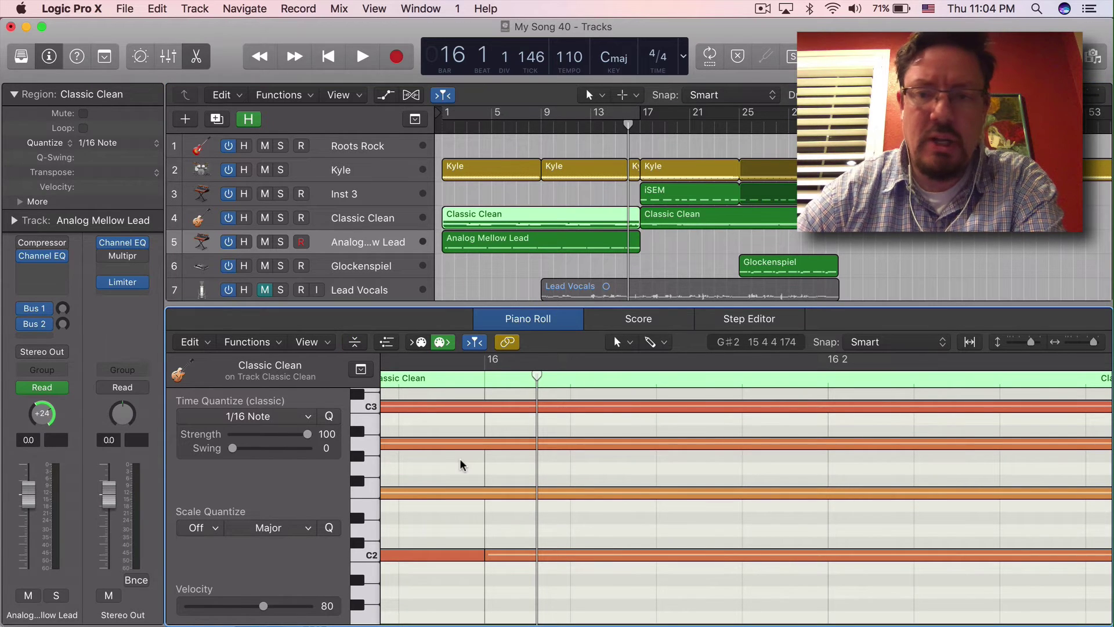
{"action": "scroll", "coordinate": [459, 465], "scroll_direction": "left", "scroll_amount": 15}
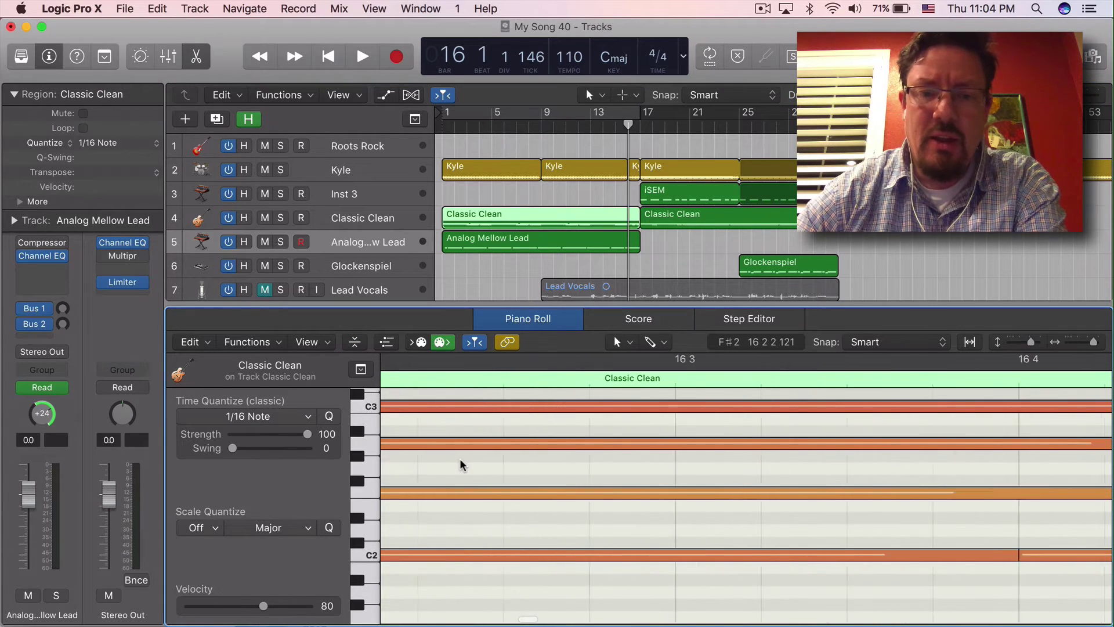
{"action": "key", "text": "z"}
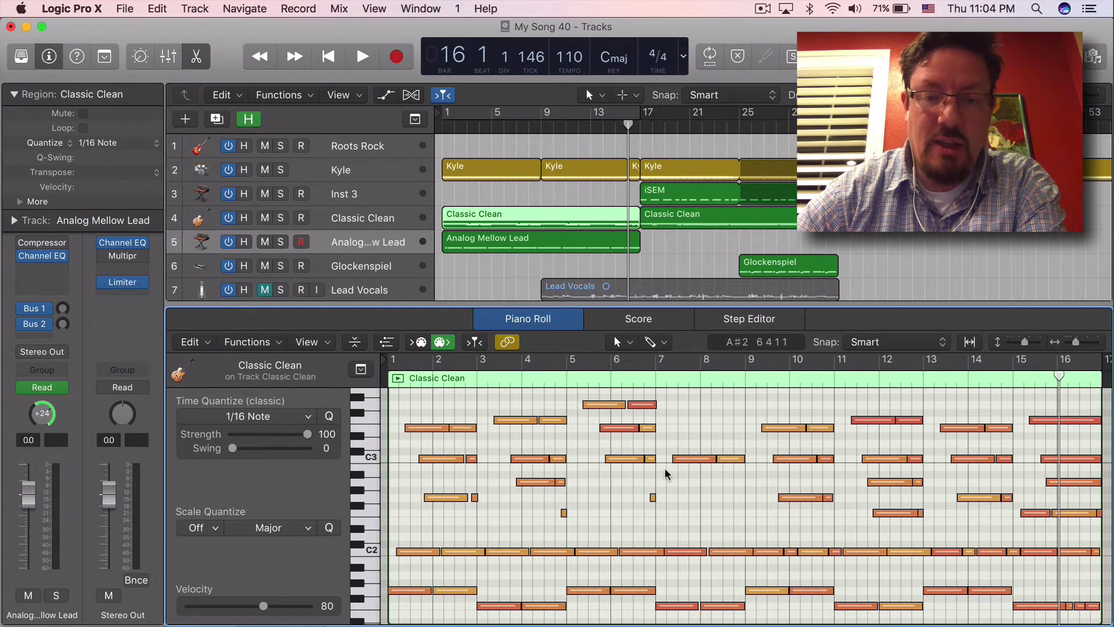
Set the playhead to bar 2, return it to the song start, and start playback
{"action": "left_click", "coordinate": [432, 380]}
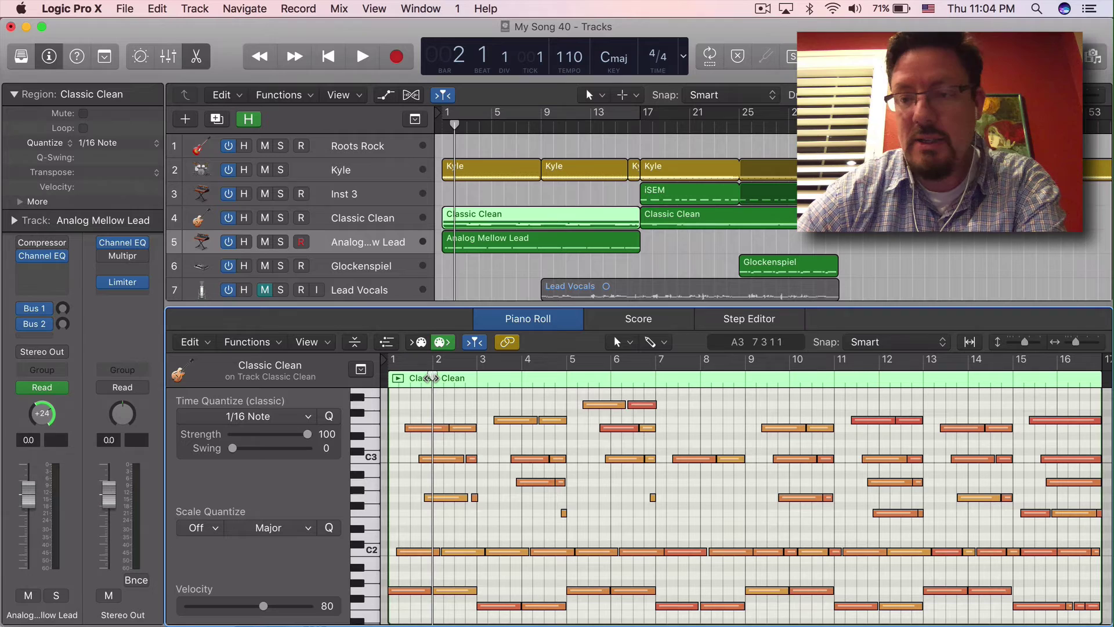
{"action": "key", "text": "Return"}
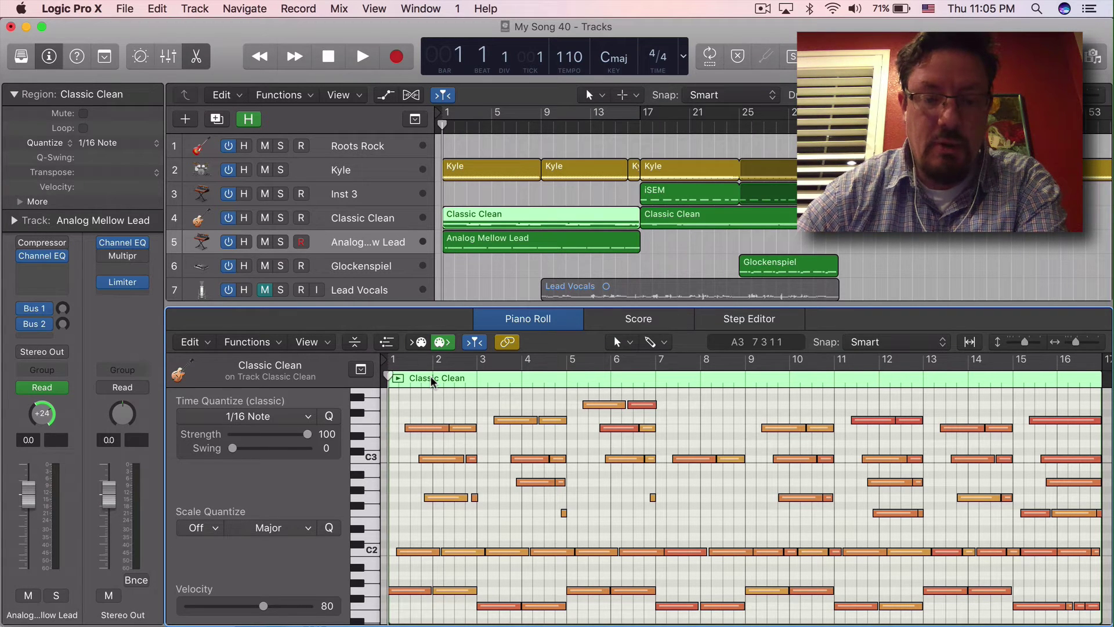
{"action": "key", "text": "space"}
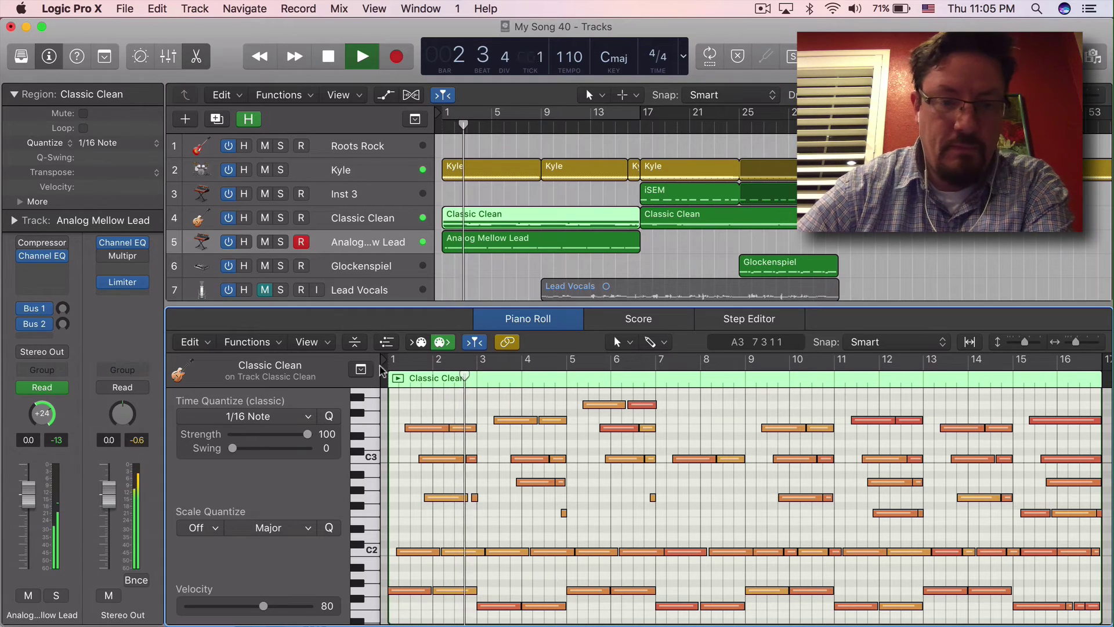
Turn Collapse Mode on, Zoom All with Z, turn Collapse Mode off, and stop playback
{"action": "left_click", "coordinate": [355, 342]}
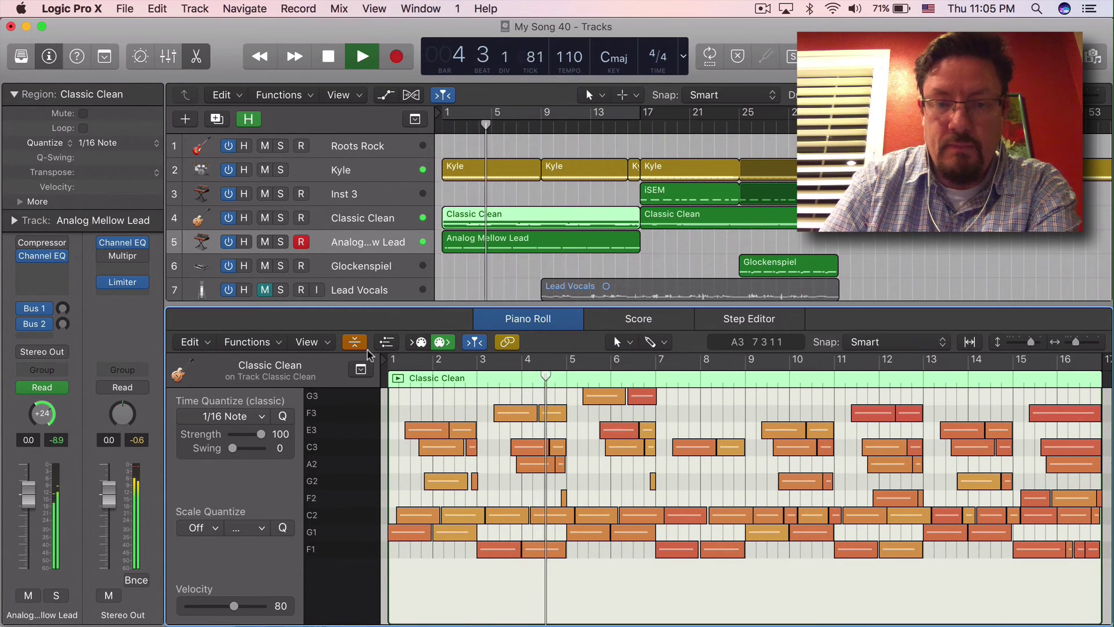
{"action": "scroll", "coordinate": [489, 471], "scroll_direction": "up", "scroll_amount": 6}
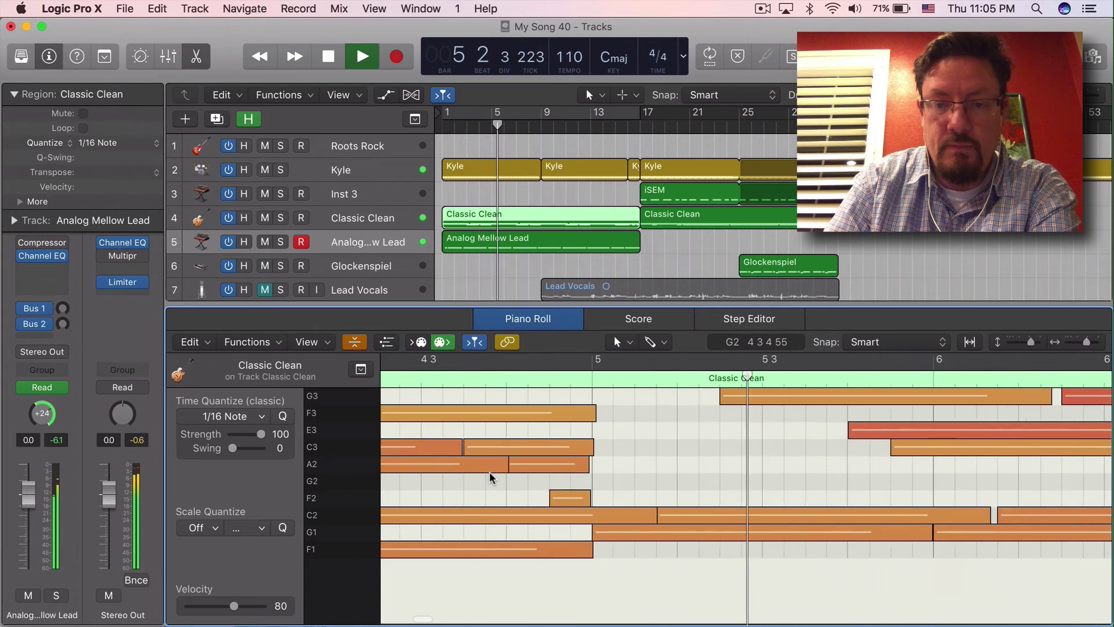
{"action": "scroll", "coordinate": [489, 472], "scroll_direction": "down", "scroll_amount": 4}
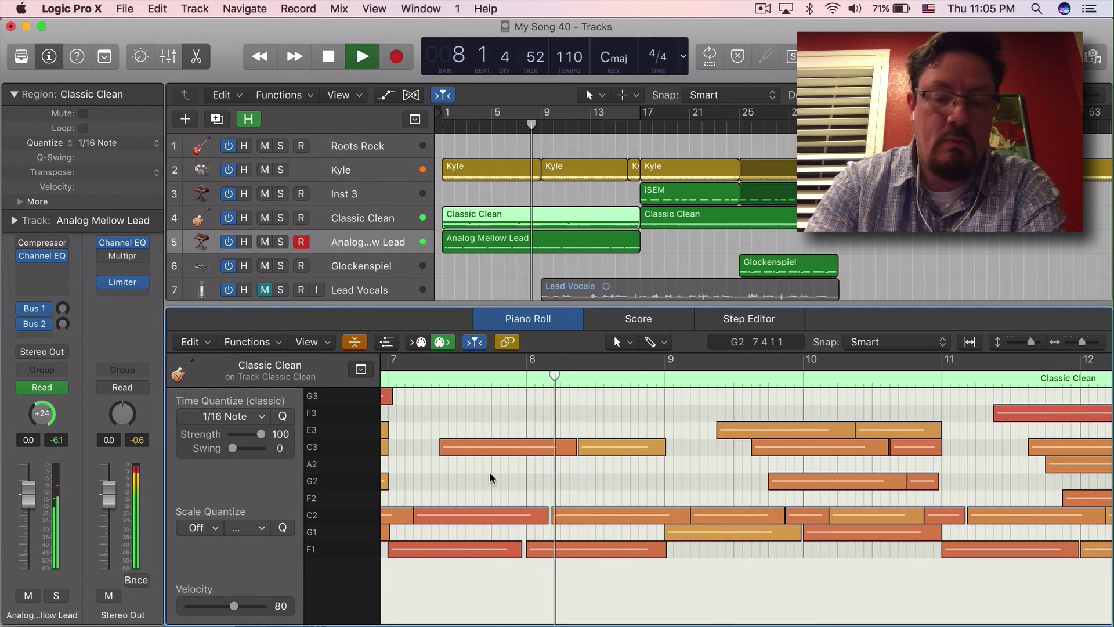
{"action": "key", "text": "z"}
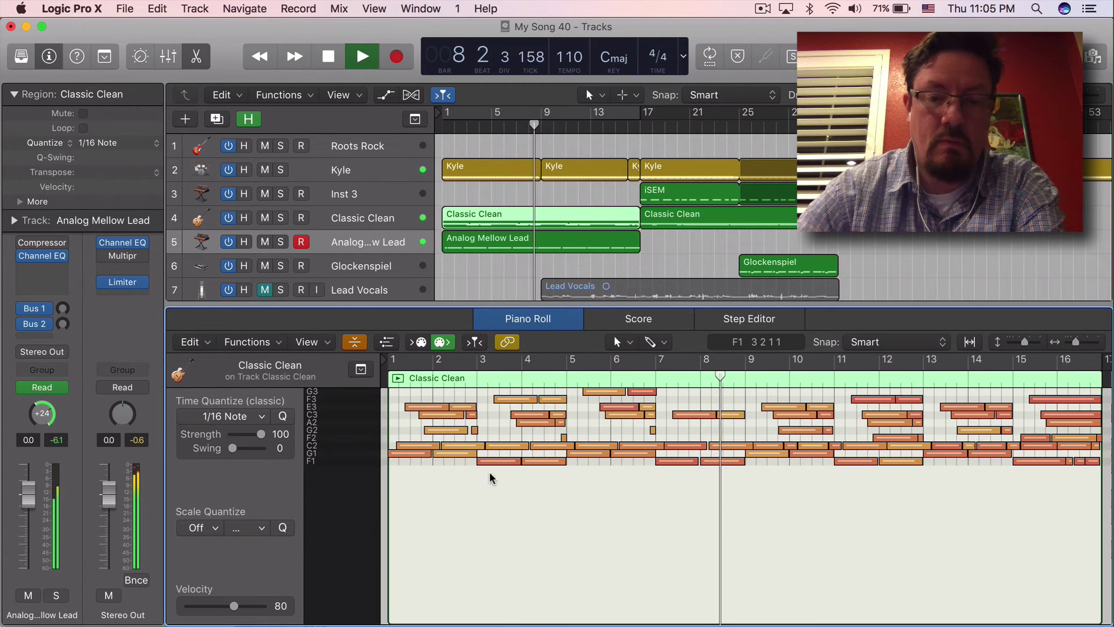
{"action": "left_click", "coordinate": [355, 342]}
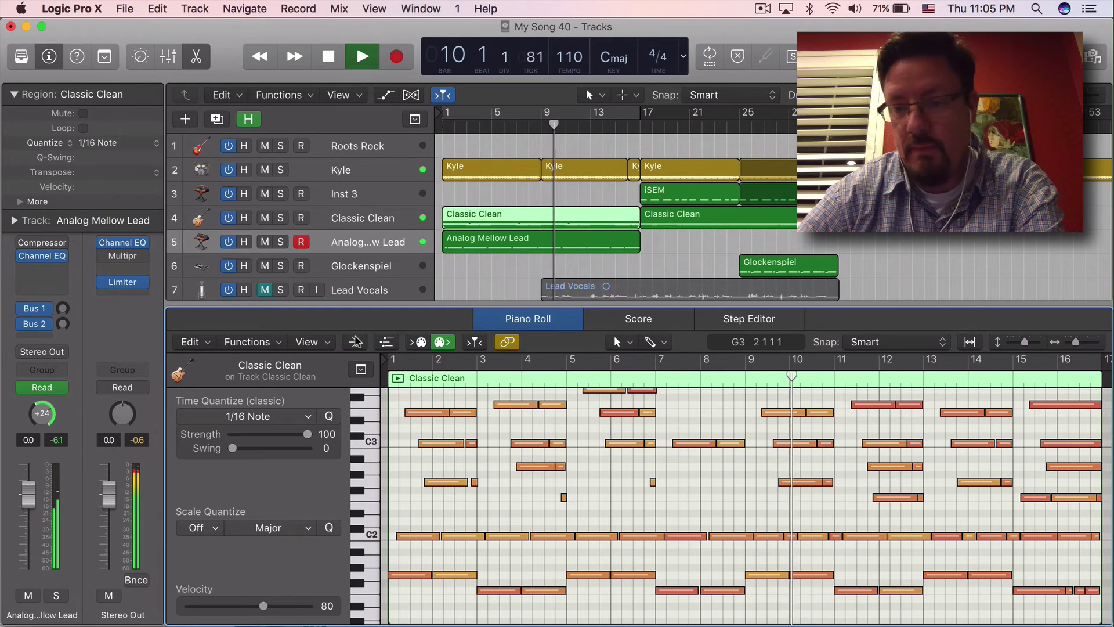
{"action": "key", "text": "space"}
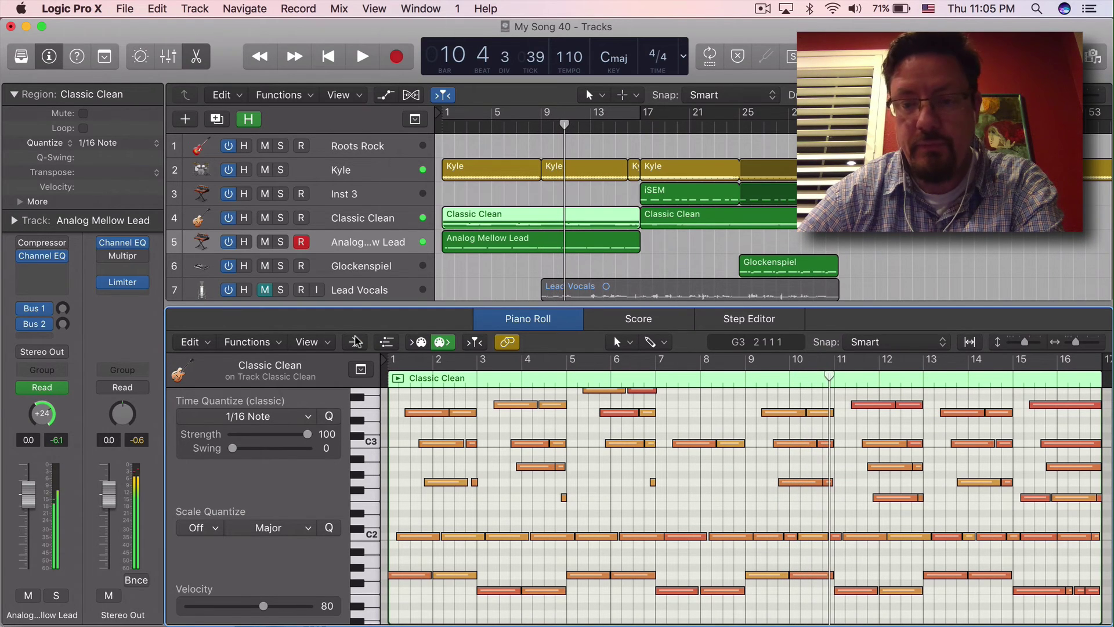